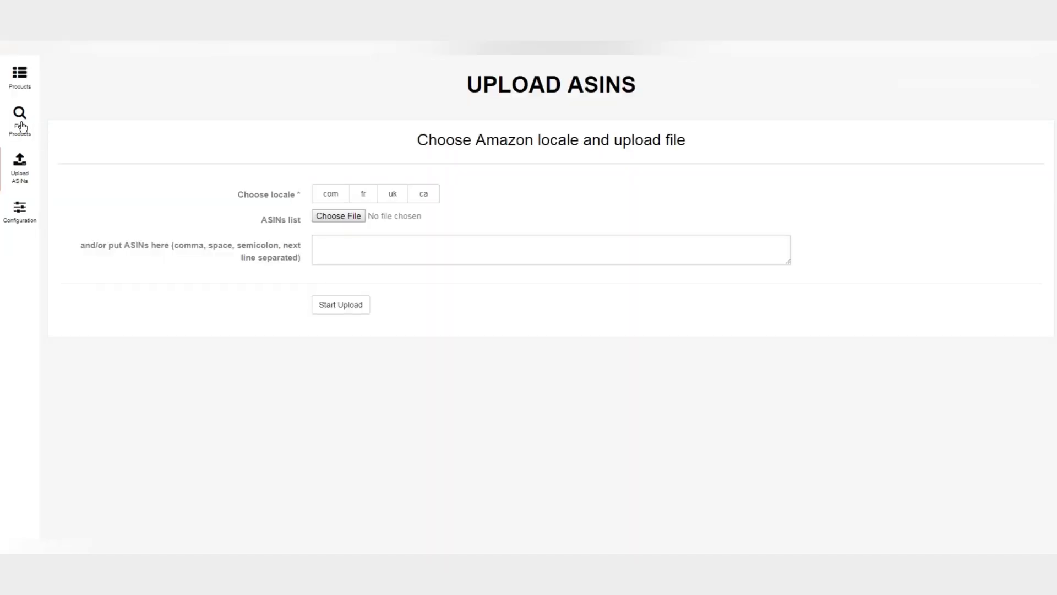
- Go to the Find Products page for importing products from an Amazon category URL
left_click(21, 122)
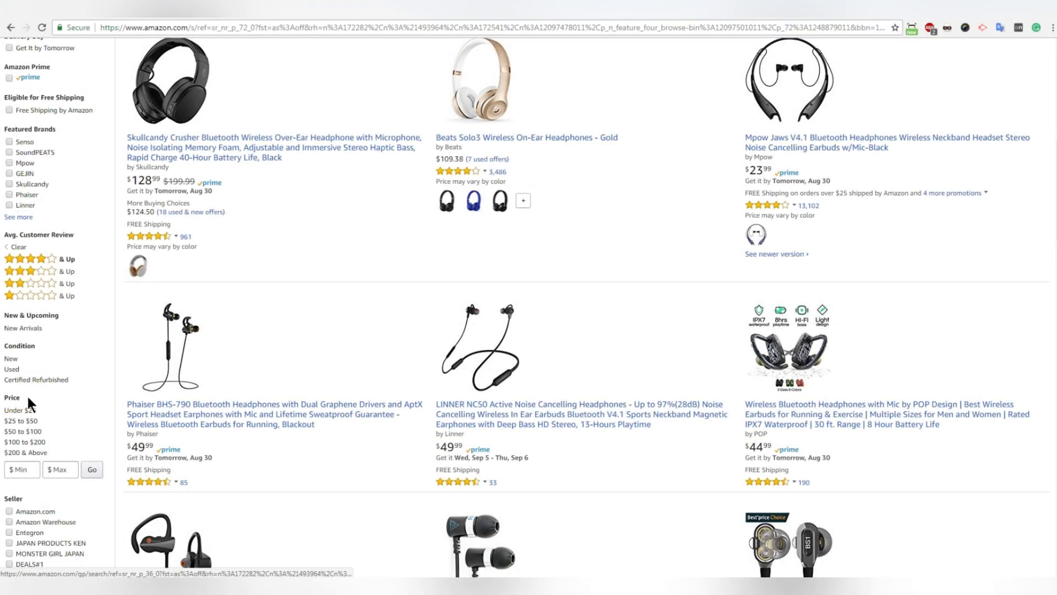
- Filter the earbud results to New condition and Under $25, and copy the page URL
left_click(12, 361)
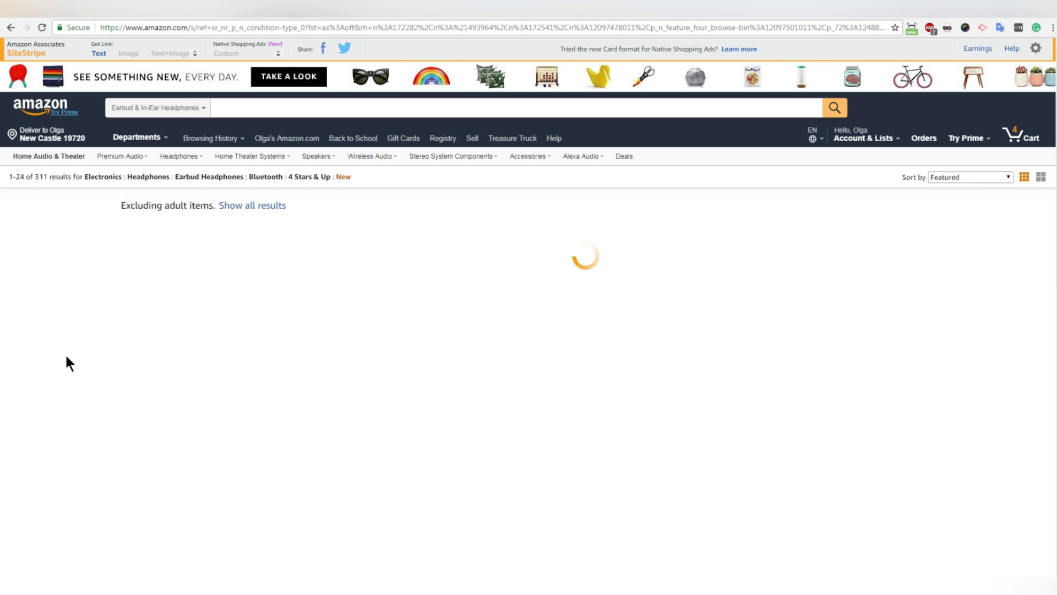
scroll(66, 357, "down", 4)
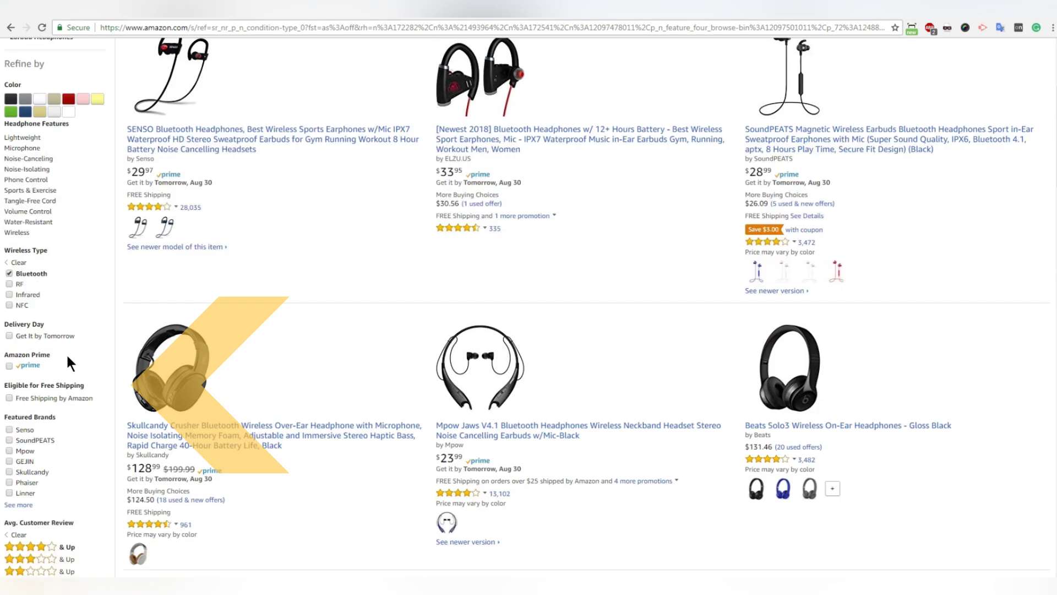
scroll(67, 355, "down", 2)
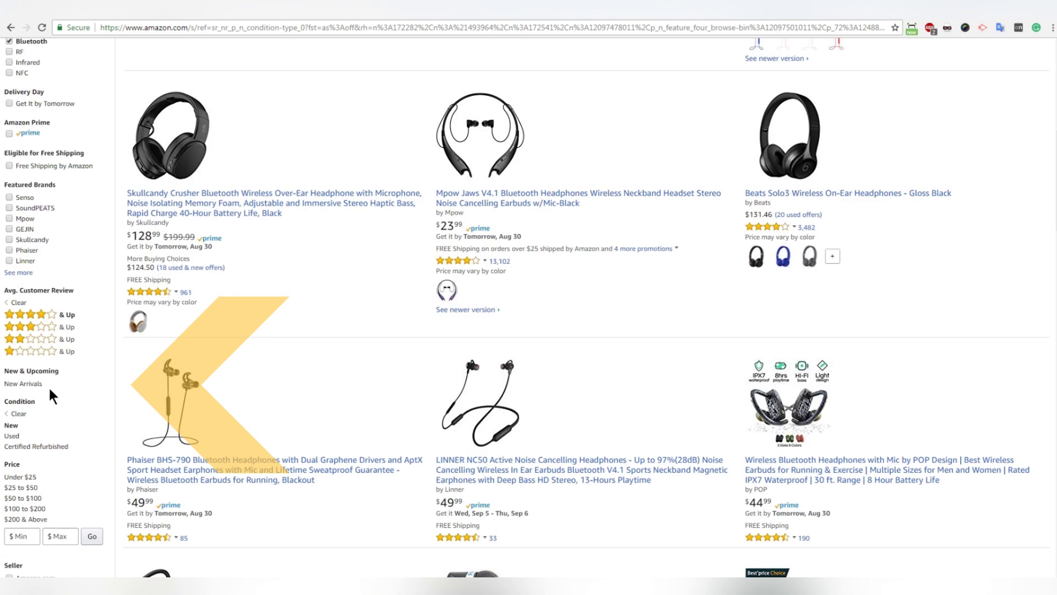
scroll(54, 379, "down", 2)
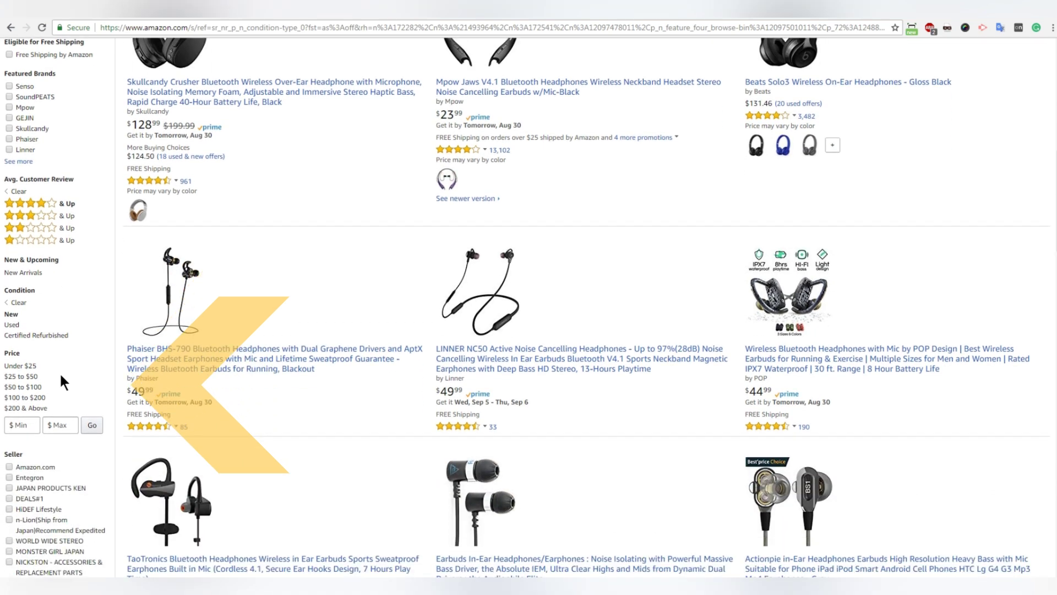
left_click(36, 365)
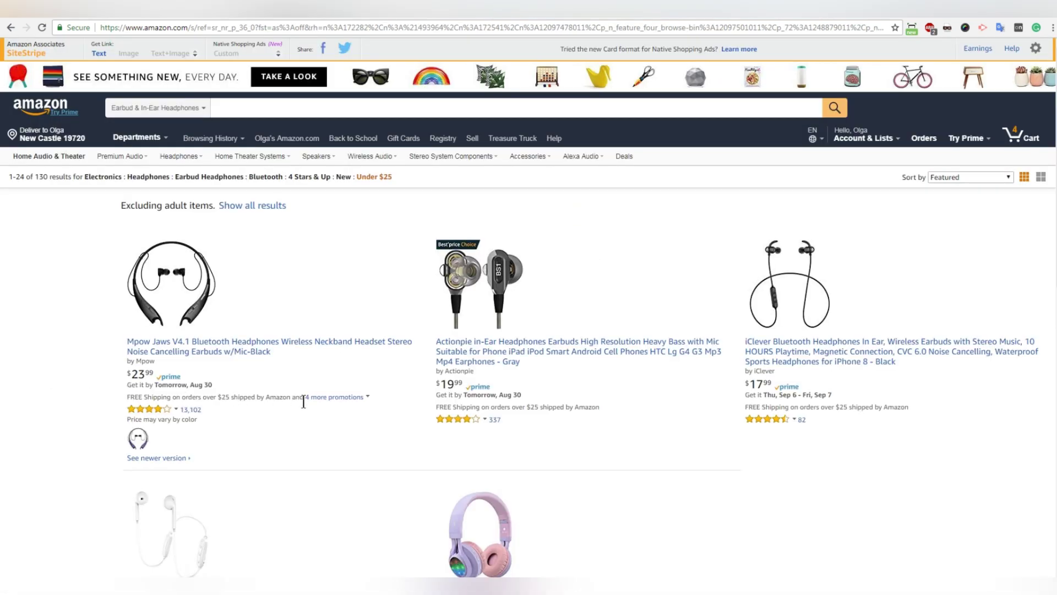
left_click(363, 27)
right_click(364, 27)
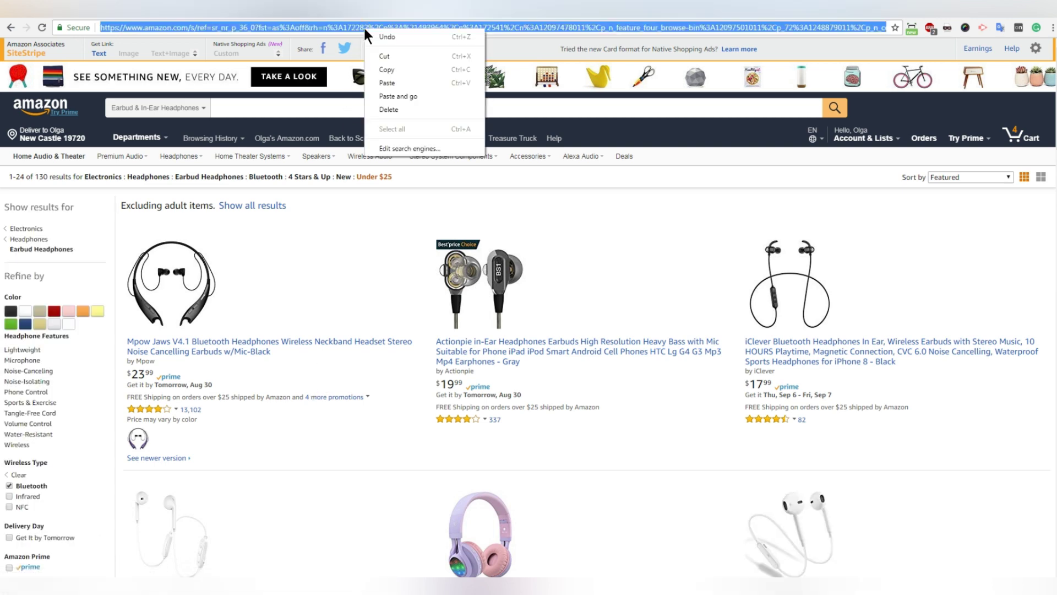
left_click(397, 70)
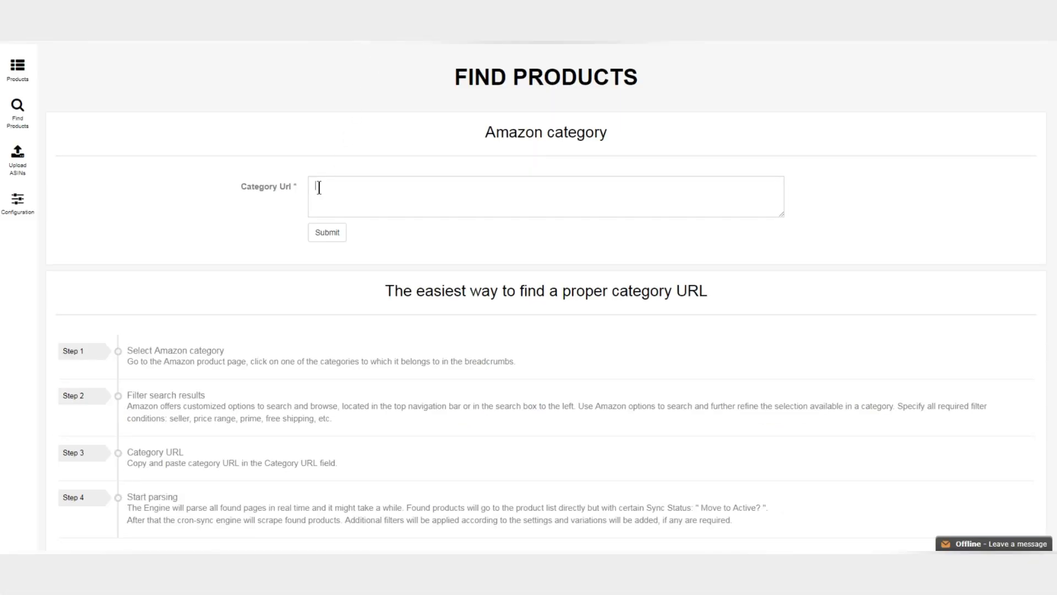
right_click(322, 187)
- Paste the copied Amazon URL into Category Url and submit it
left_click(342, 250)
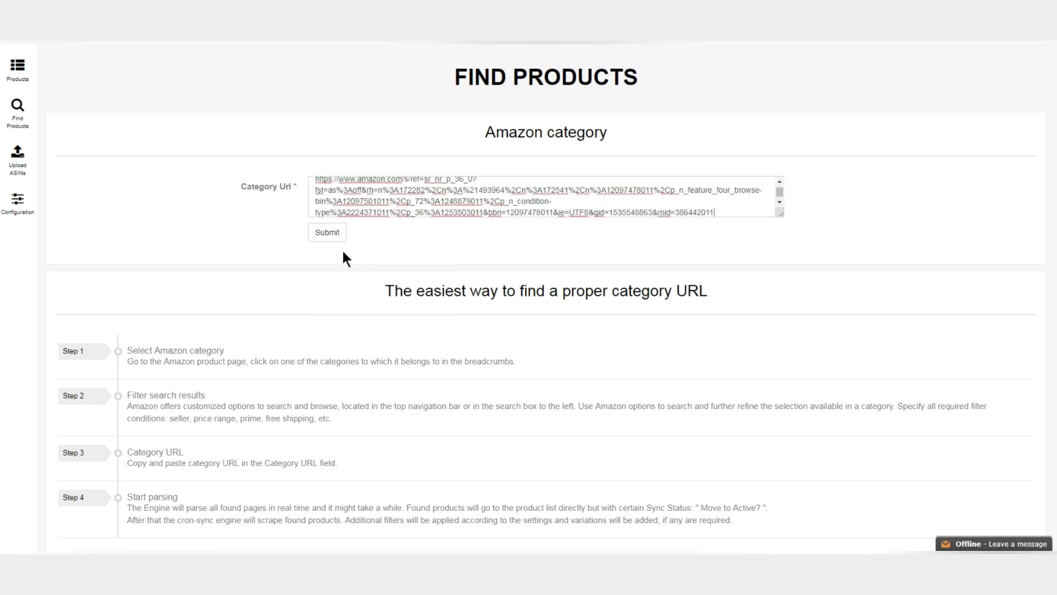
left_click(335, 233)
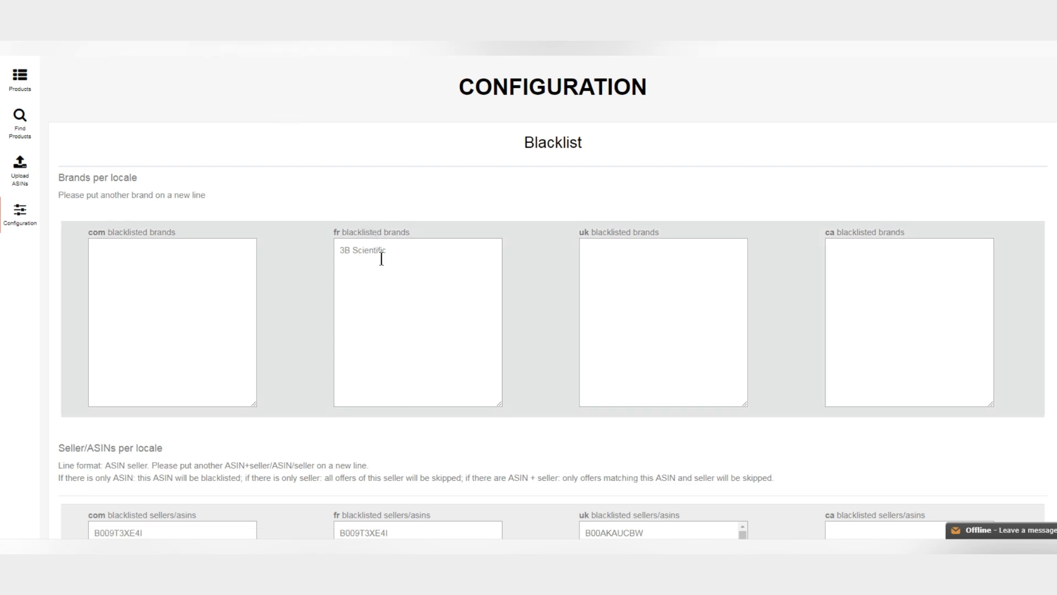
scroll(402, 267, "down", 5)
scroll(426, 267, "down", 1)
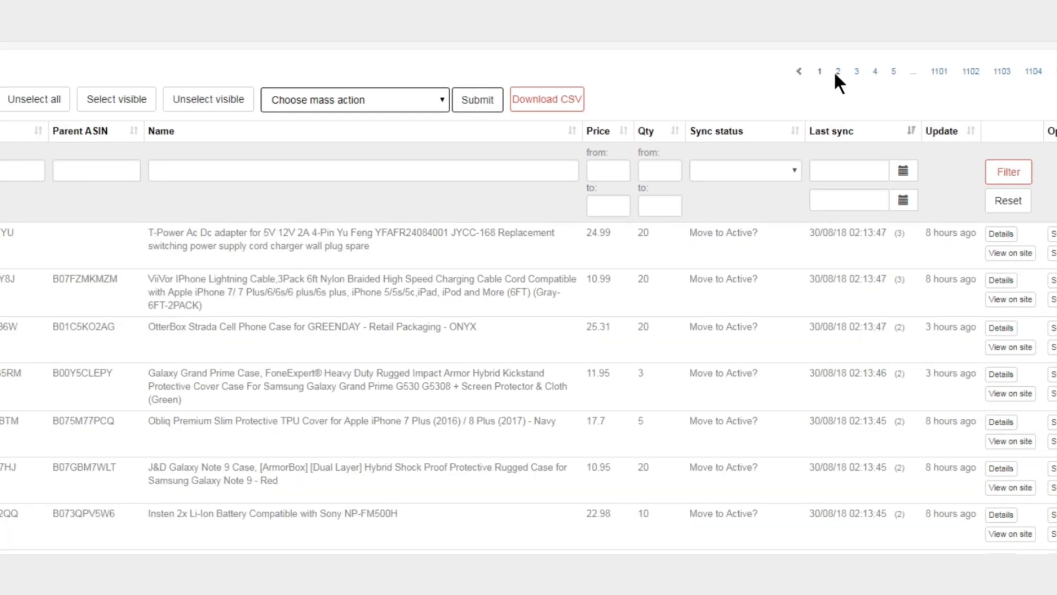
left_click(356, 151)
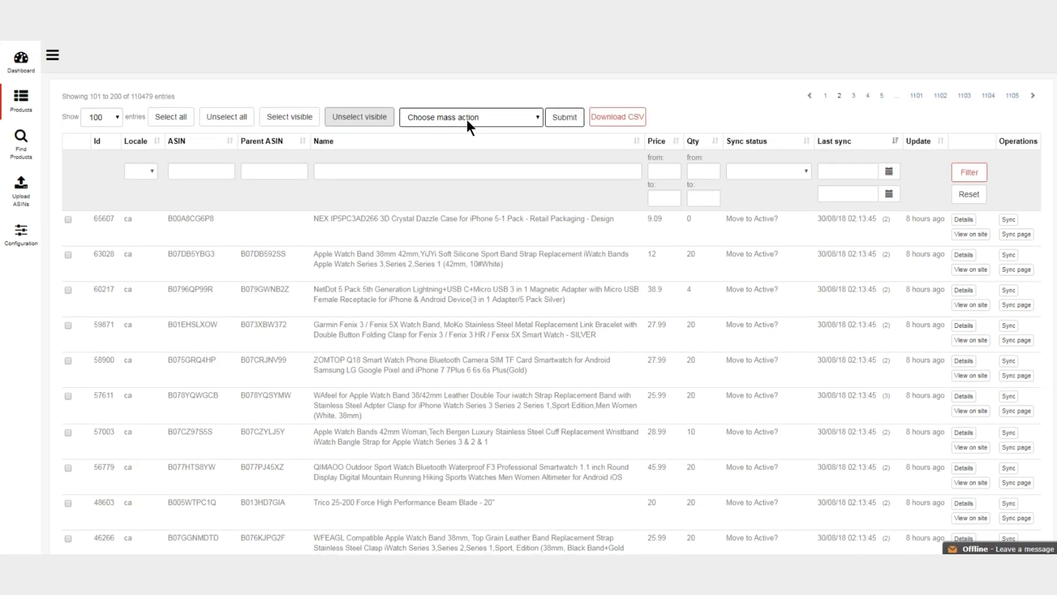
left_click(466, 117)
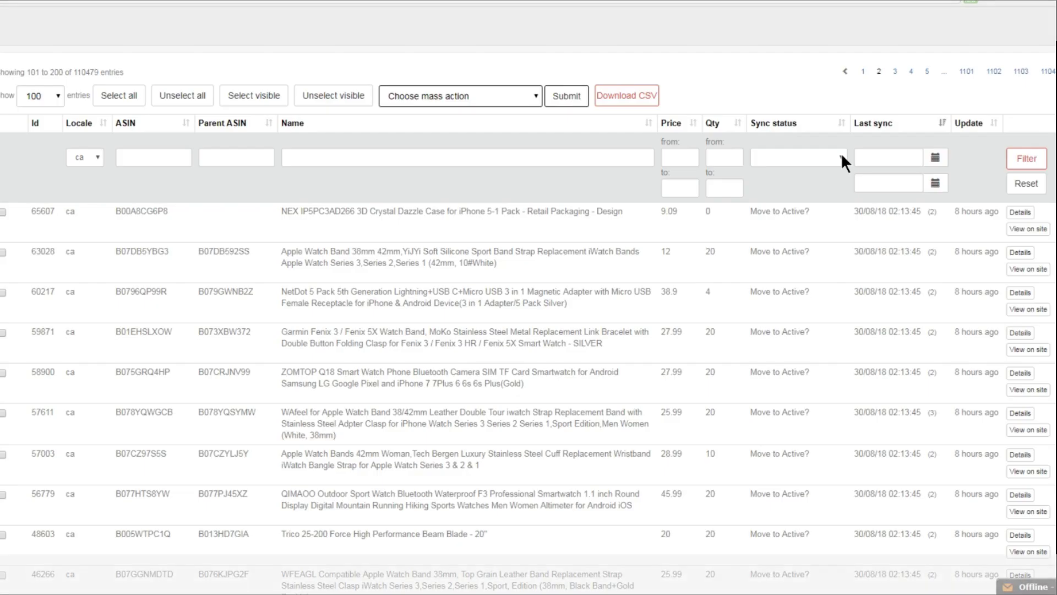
- Review the Sync status filter options for the 65,492-entry product list
left_click(840, 157)
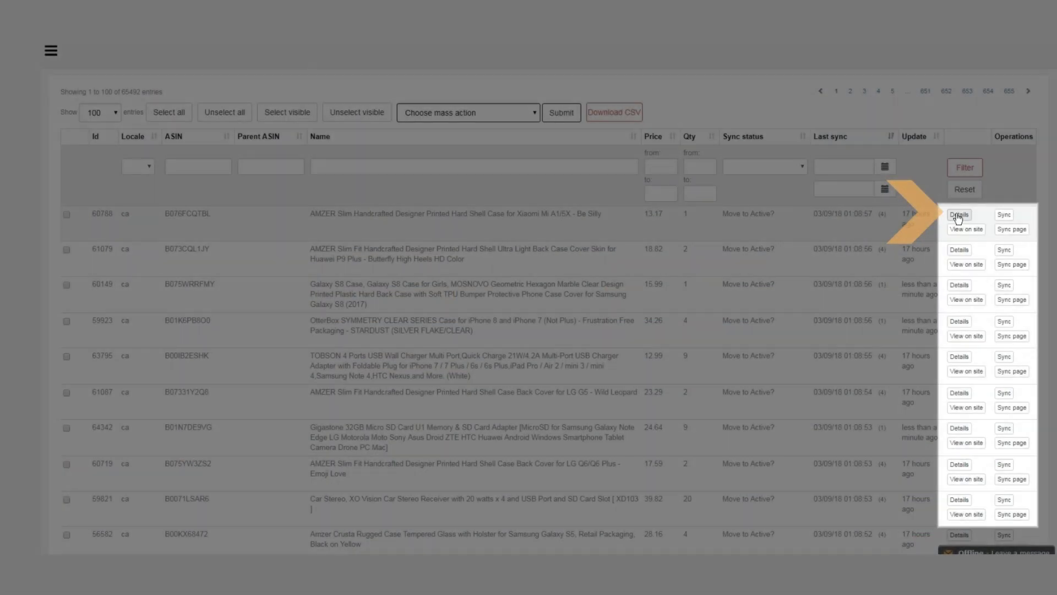
- Check the first product's details and Amazon.ca price, then select all visible products
left_click(956, 214)
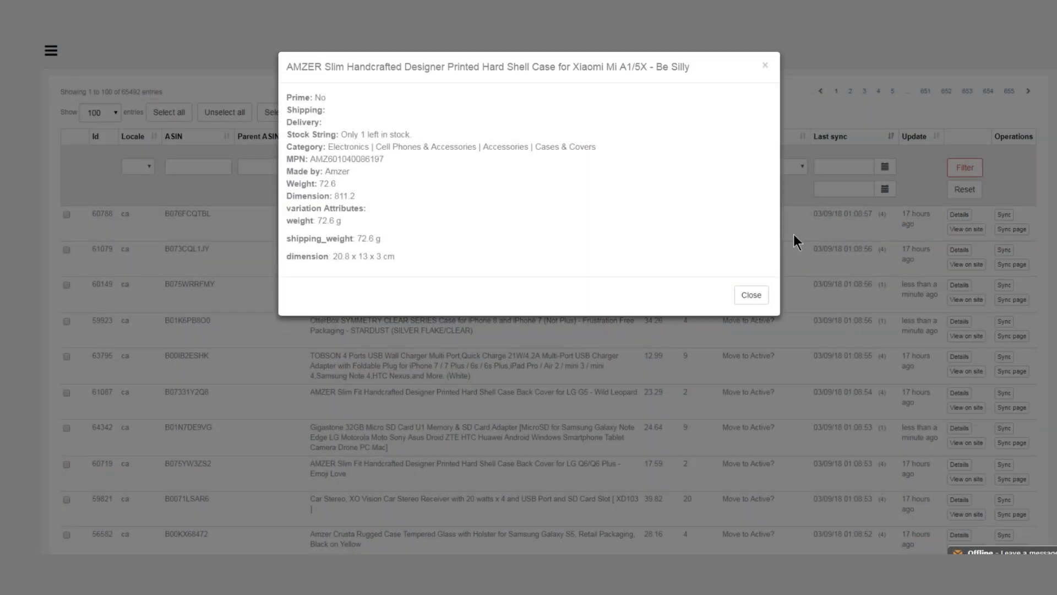
left_click(752, 296)
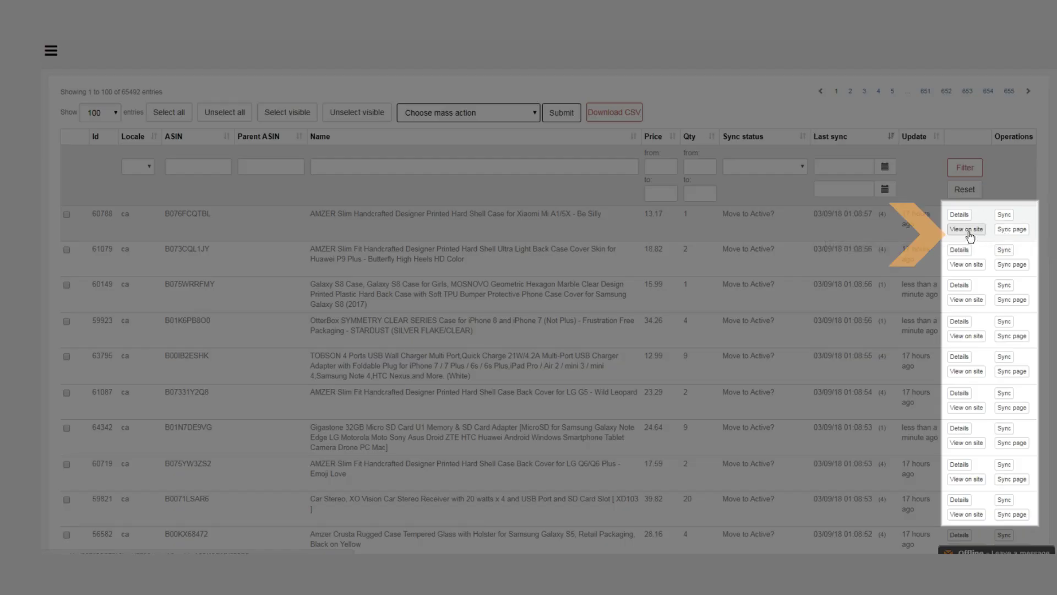
left_click(967, 229)
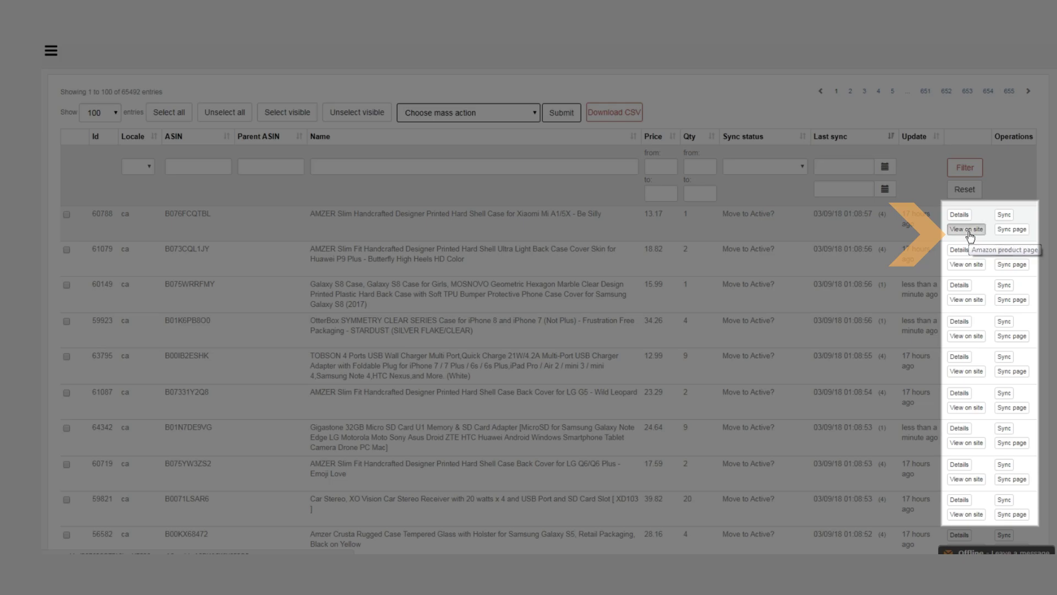
left_click_drag(454, 207, 476, 210)
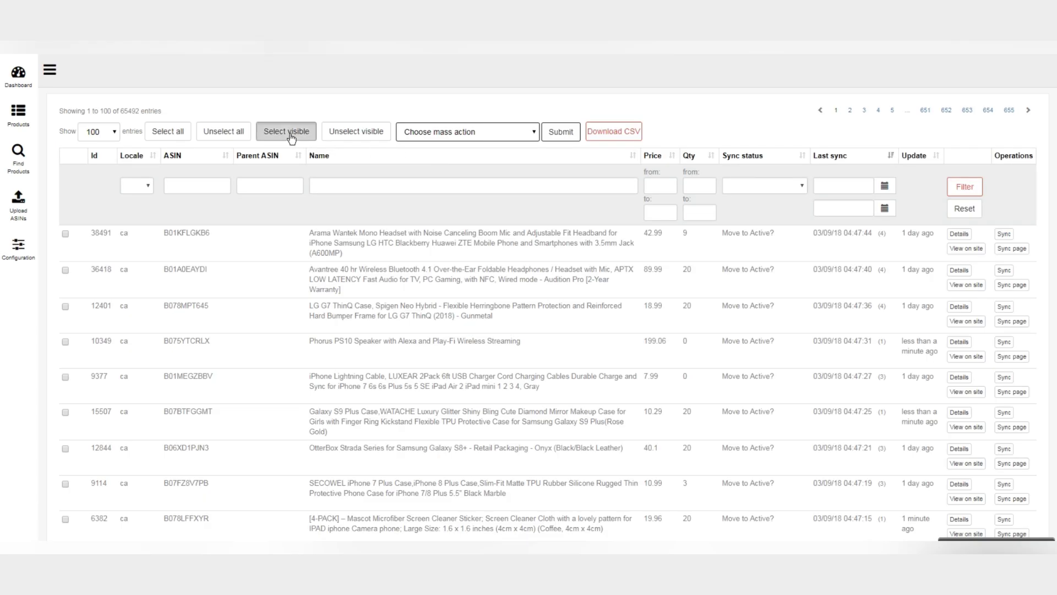
left_click(287, 132)
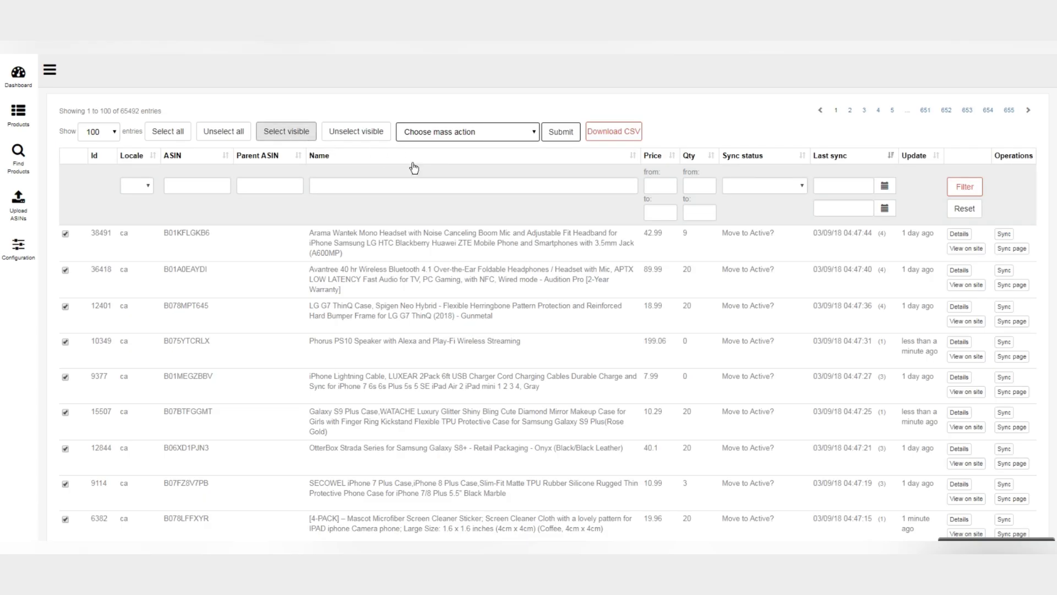
- Export the selected products to a CSV file
left_click(607, 133)
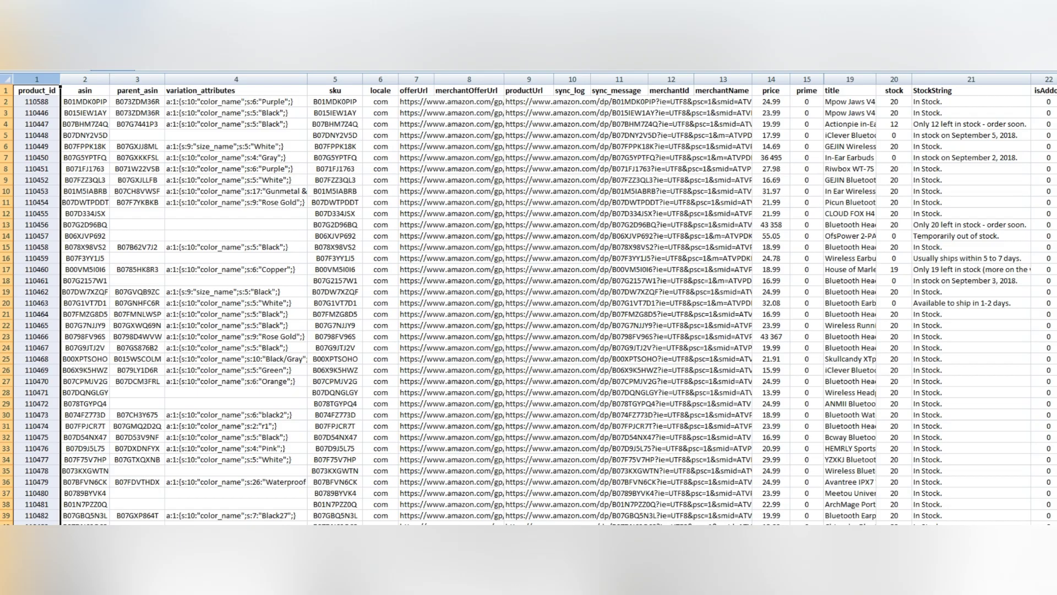
scroll(529, 298, "right", 3)
scroll(528, 297, "right", 4)
scroll(529, 298, "right", 2)
scroll(529, 298, "right", 3)
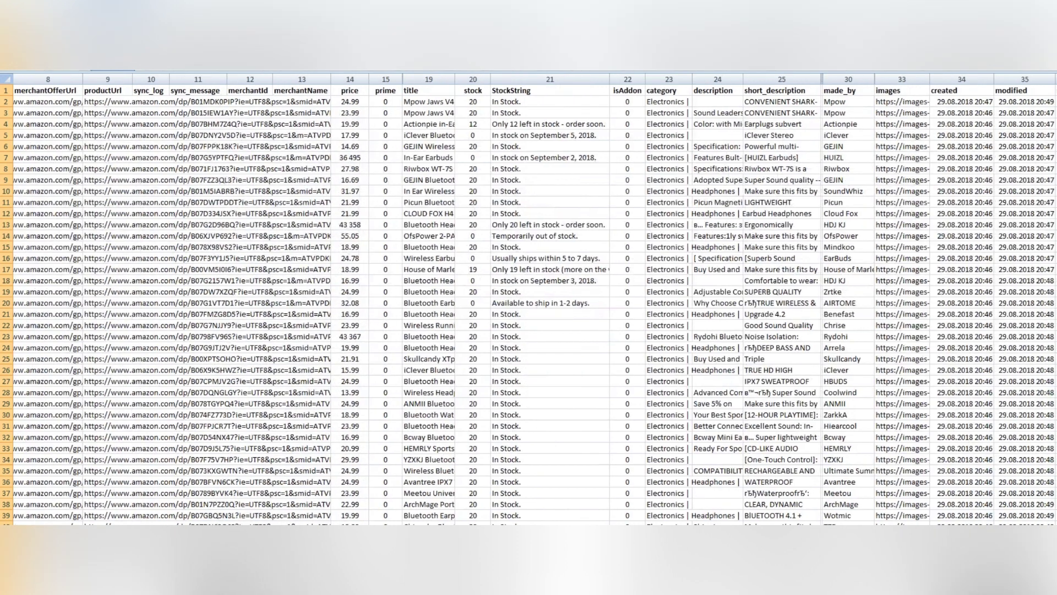
scroll(528, 297, "right", 2)
scroll(528, 297, "right", 2)
scroll(529, 297, "right", 2)
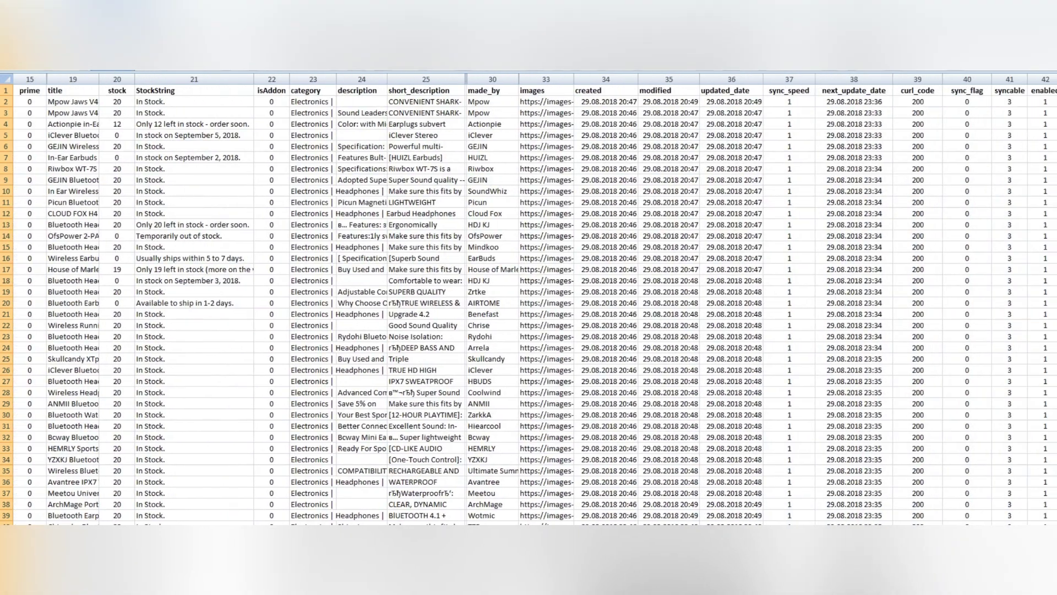
scroll(528, 331, "right", 1)
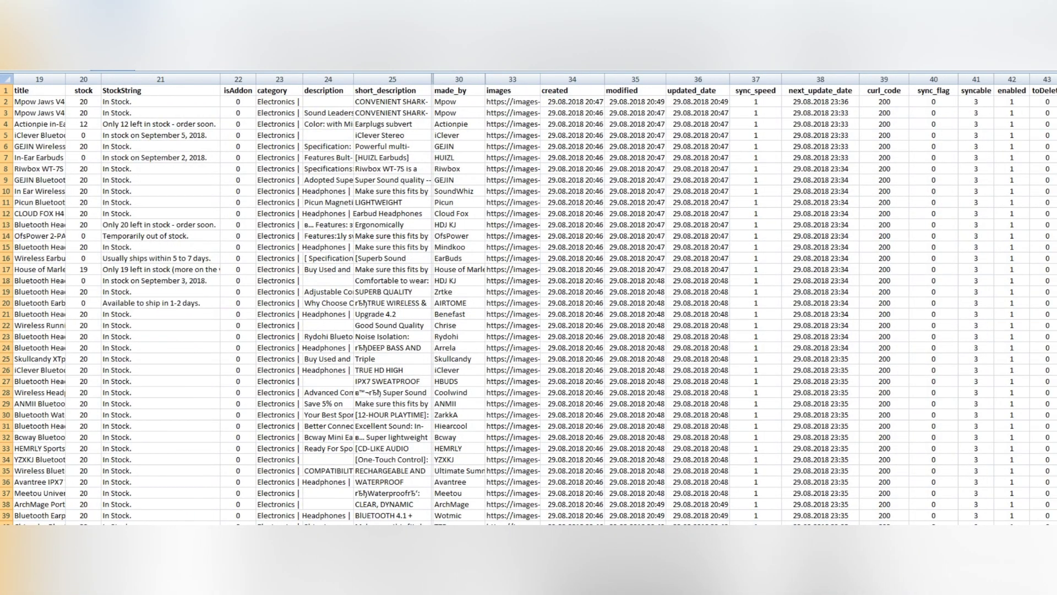
scroll(529, 331, "left", 4)
scroll(529, 330, "left", 4)
scroll(529, 331, "left", 4)
scroll(529, 331, "left", 3)
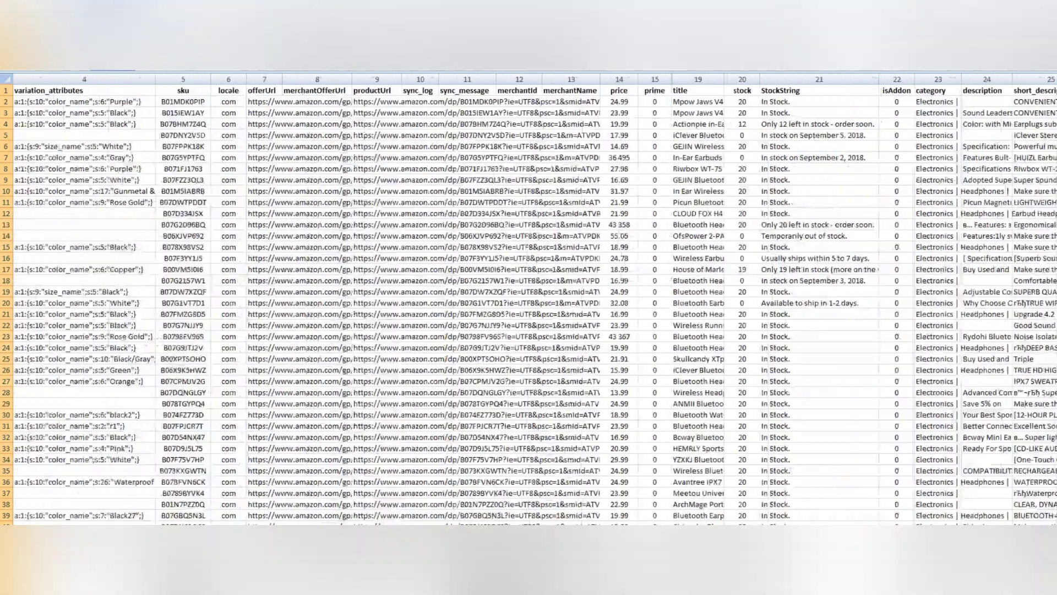
scroll(528, 331, "left", 2)
scroll(529, 331, "left", 1)
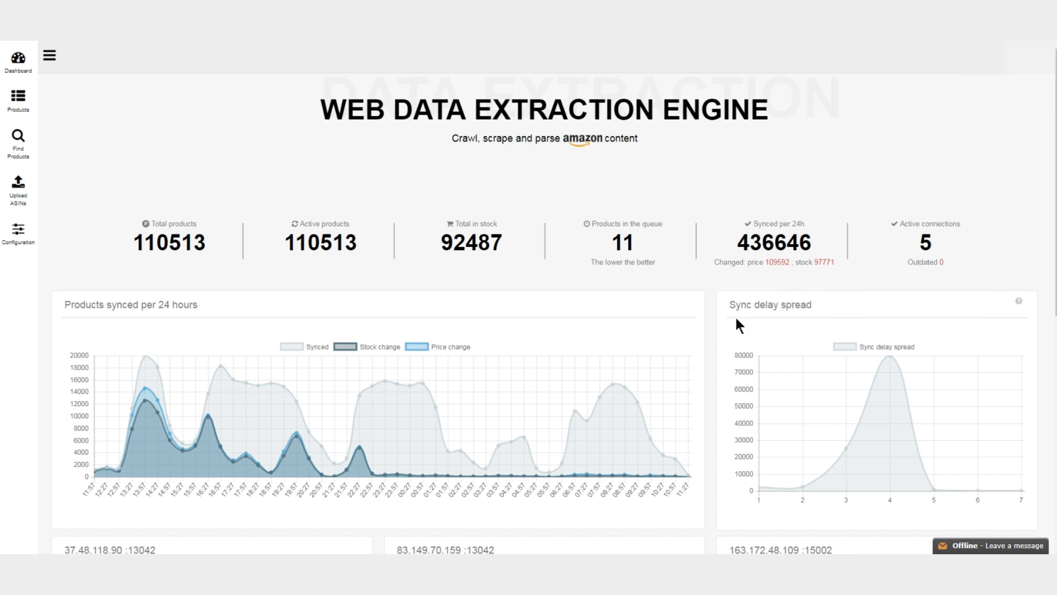
scroll(678, 383, "down", 3)
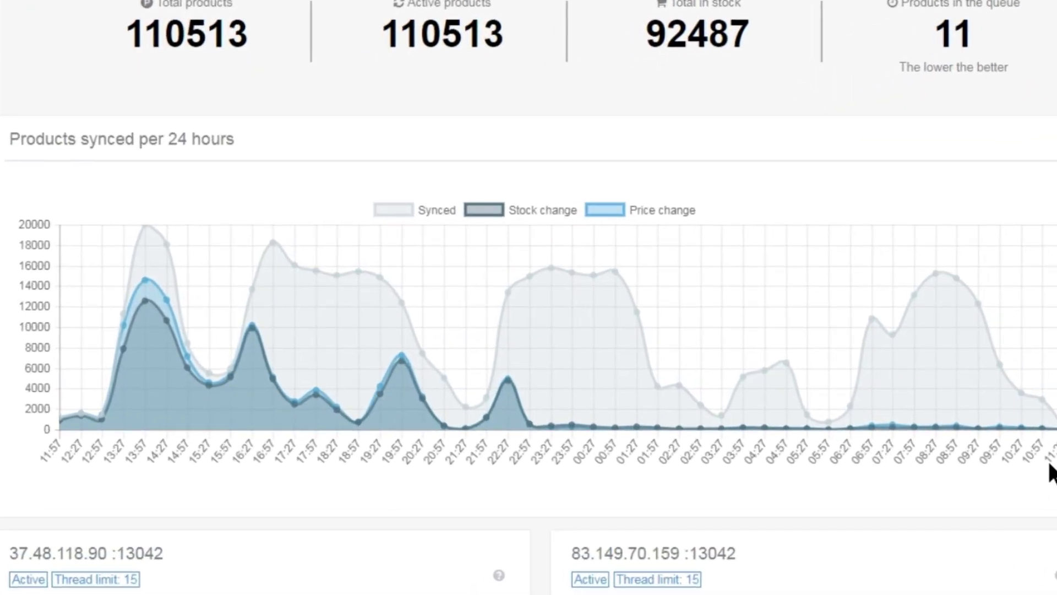
left_click(392, 208)
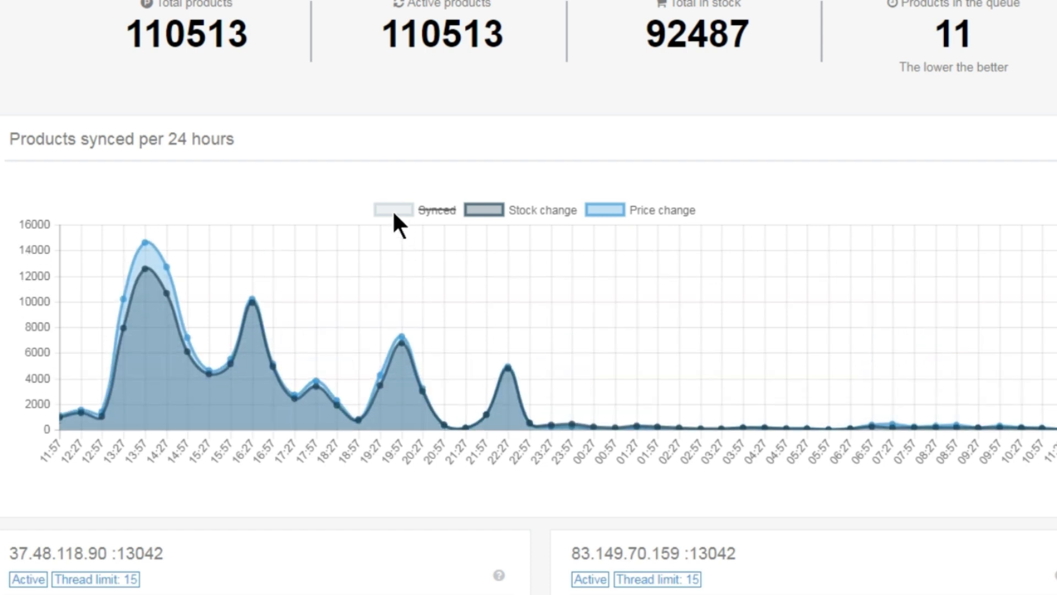
left_click(395, 217)
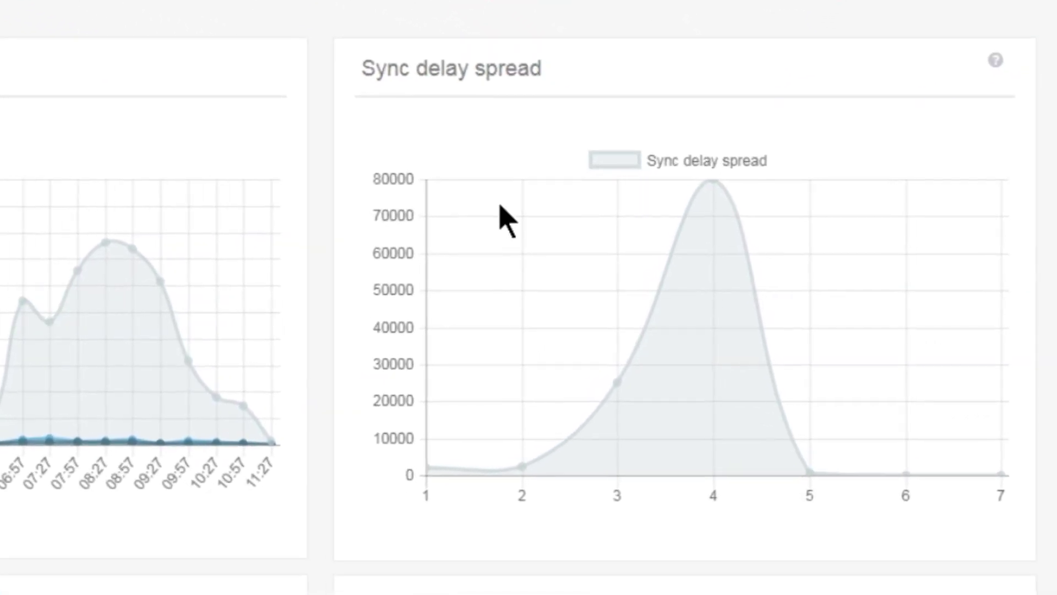
mouse_move(875, 354)
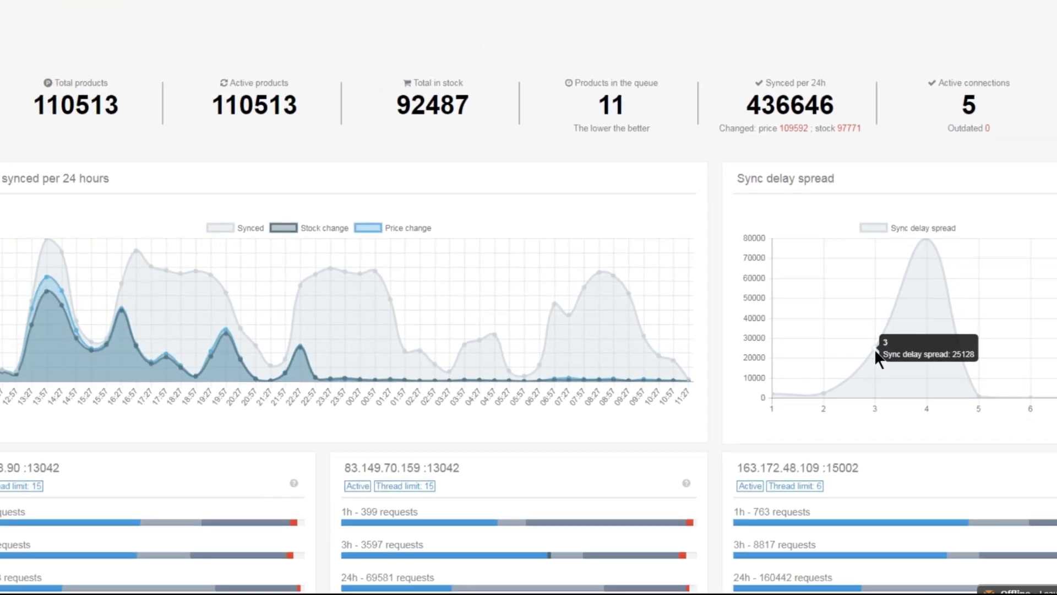
scroll(715, 442, "down", 3)
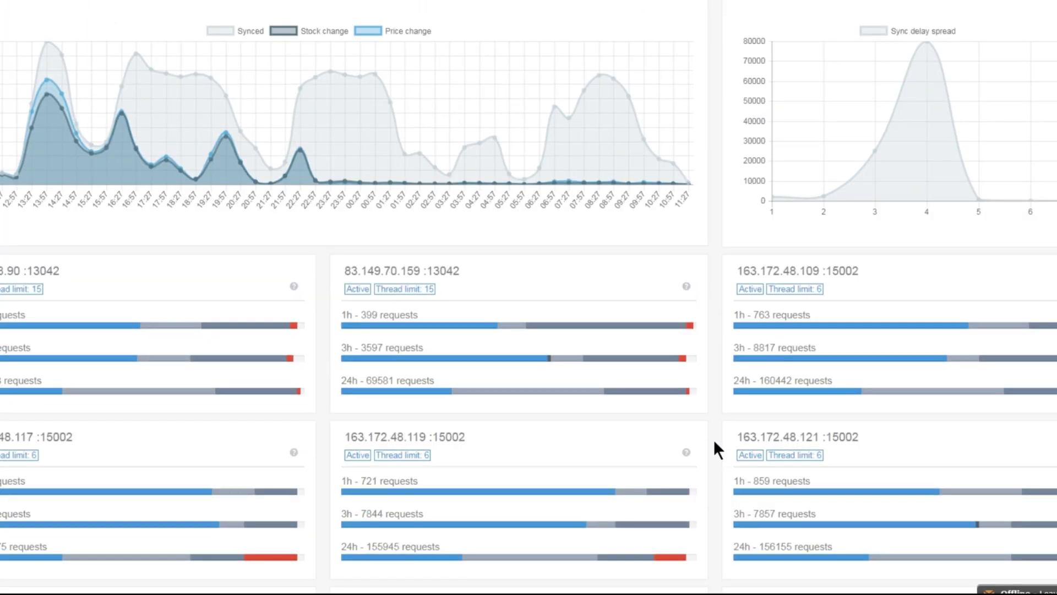
left_click(685, 287)
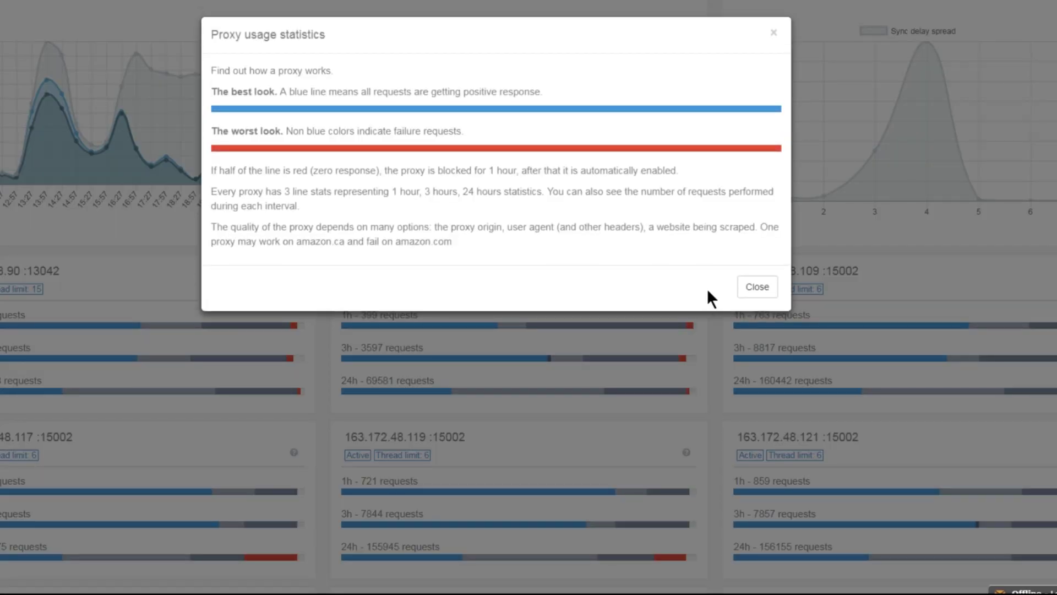
left_click(750, 294)
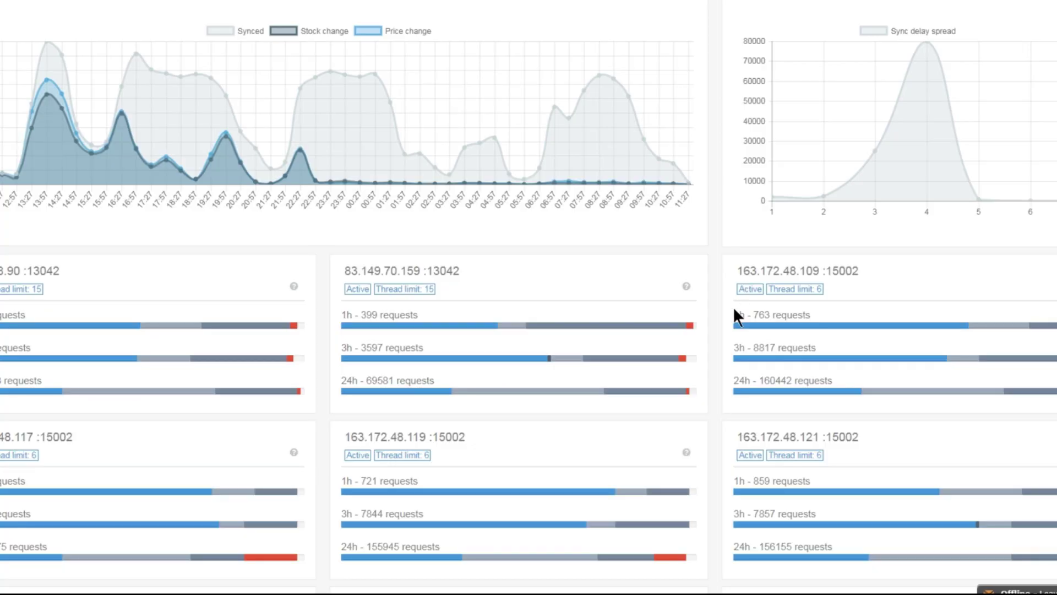